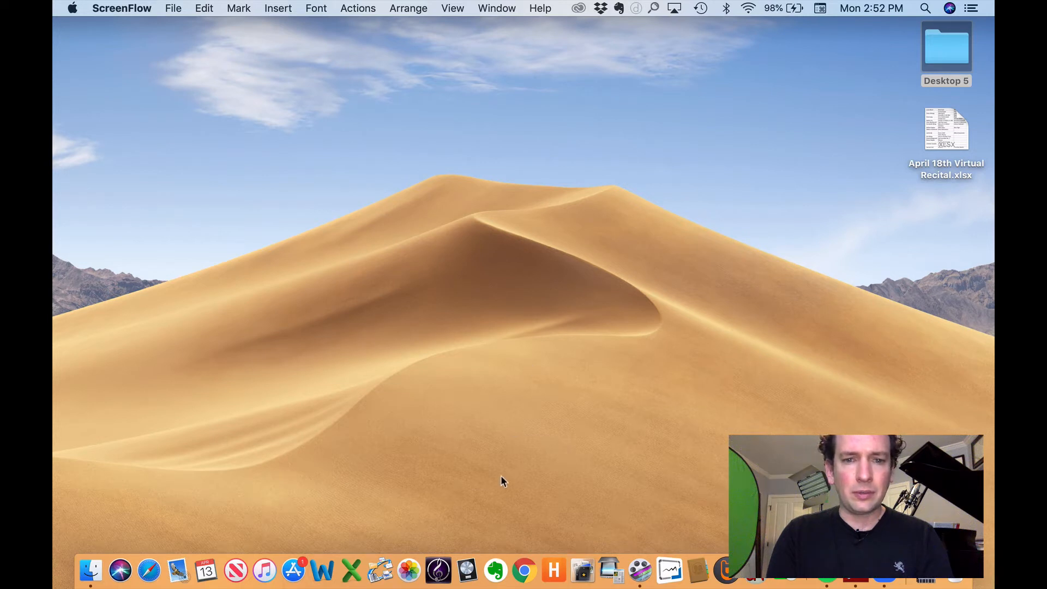
Step: Bring Evernote to the front so its Notebooks list shows all 137 notebooks
click(489, 580)
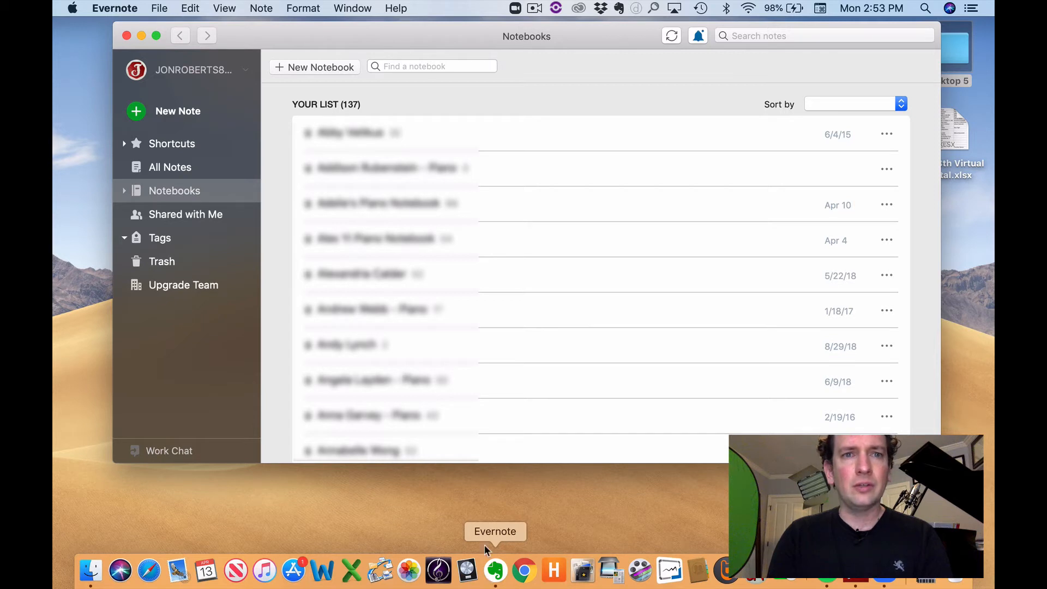
Step: Create a shared notebook 'Test notebook' and invite one person by e-mail with edit-and-invite rights
click(328, 71)
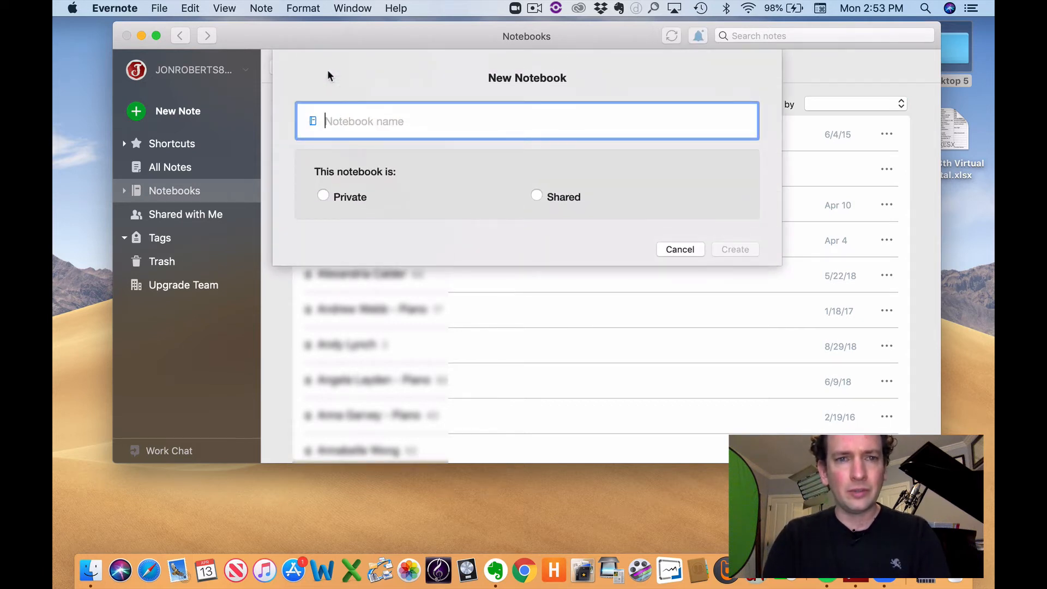
text(Test notebook)
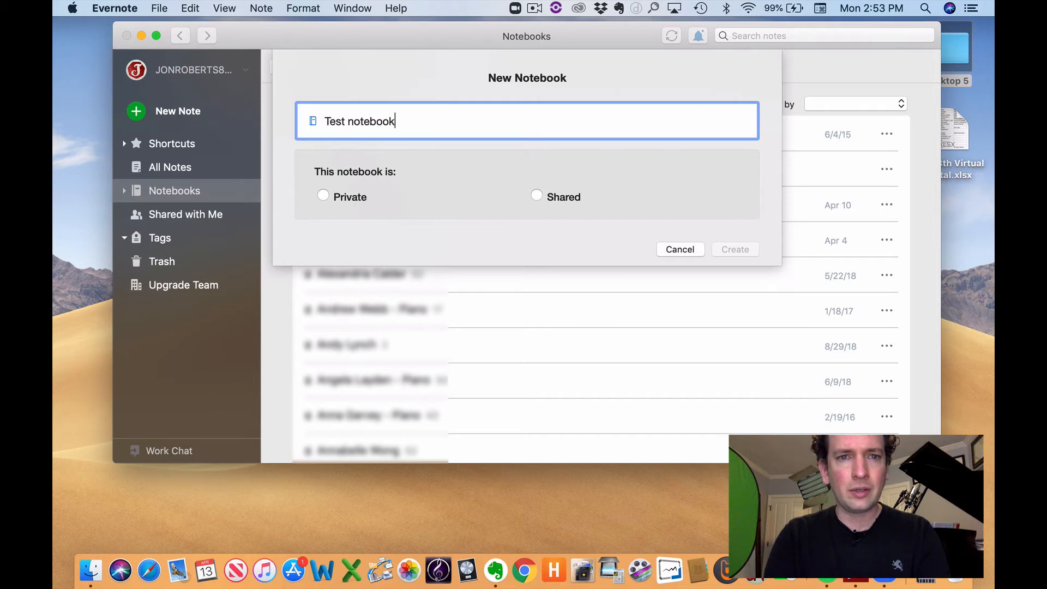
click(324, 198)
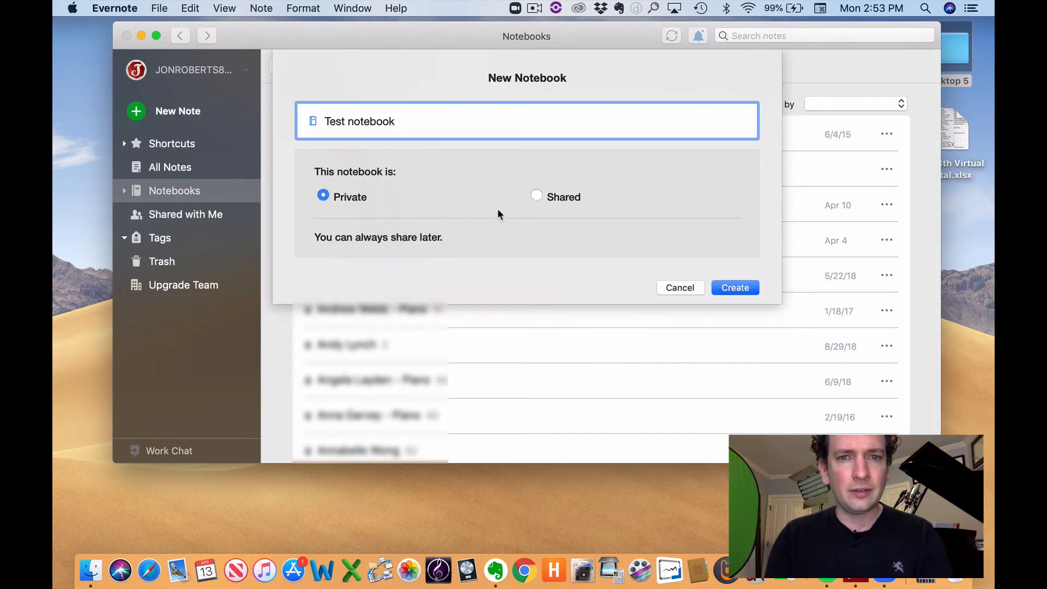
click(536, 198)
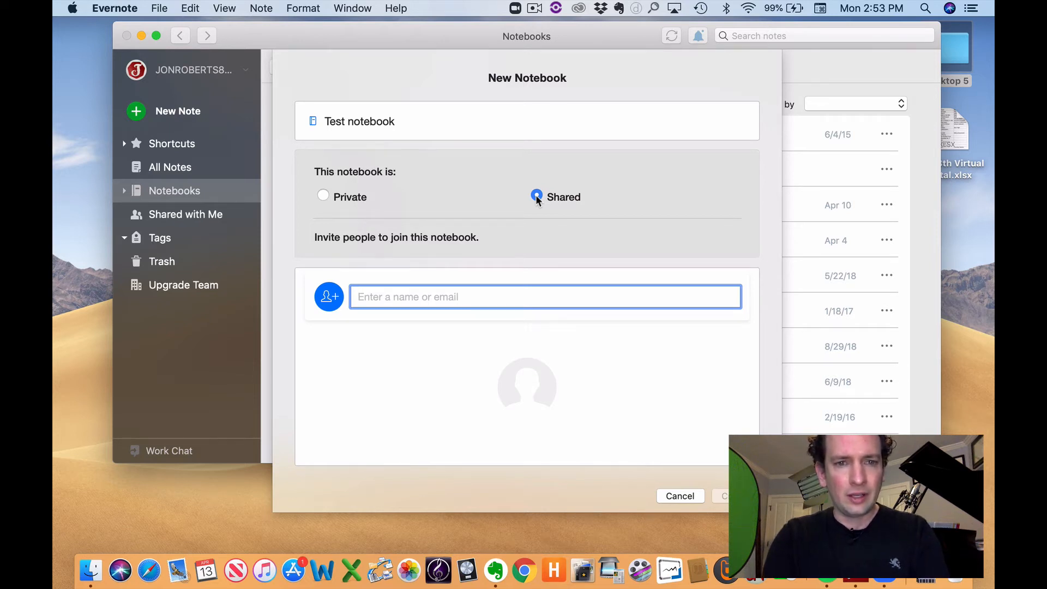
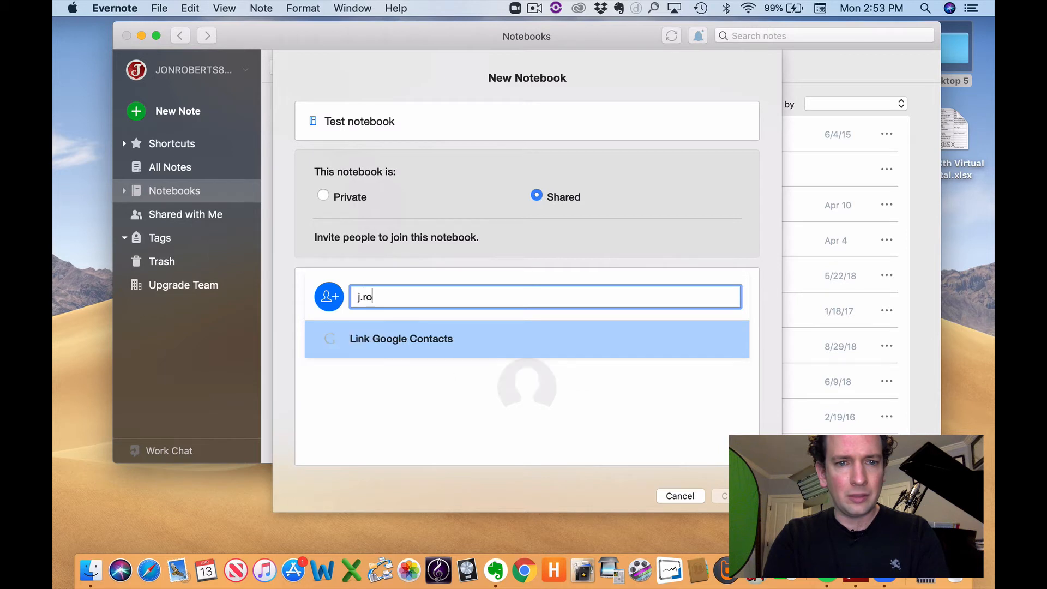
key(BackSpace)
key(BackSpace)
key(BackSpace)
key(BackSpace)
key(BackSpace)
key(BackSpace)
key(BackSpace)
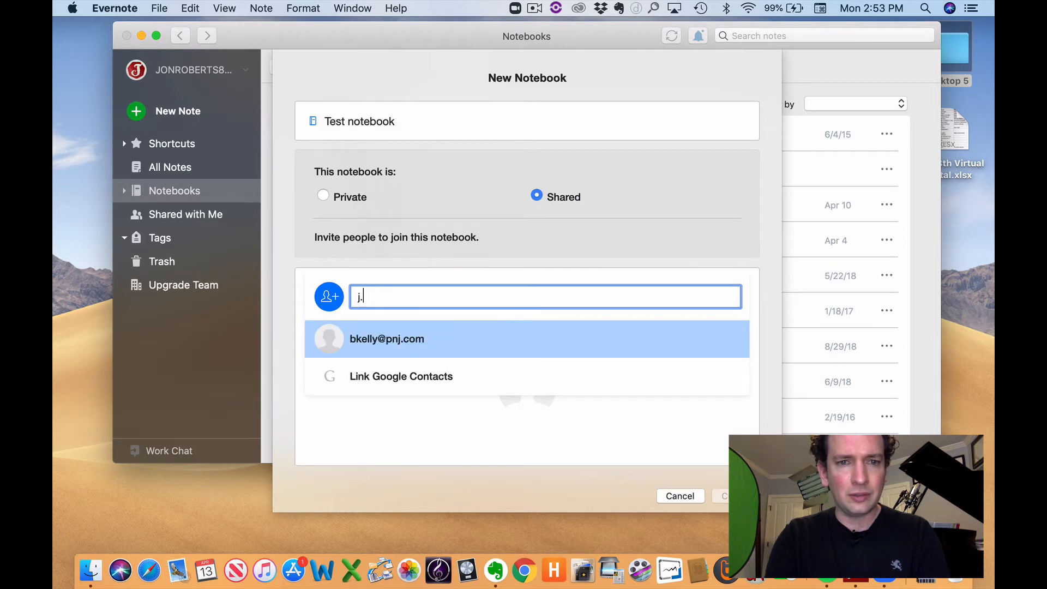
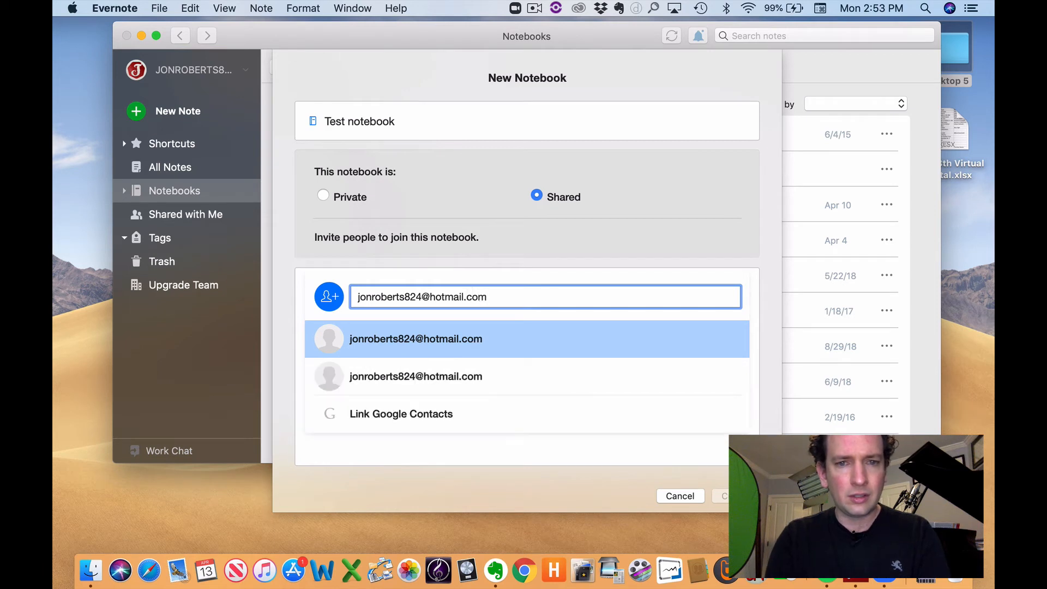
key(Return)
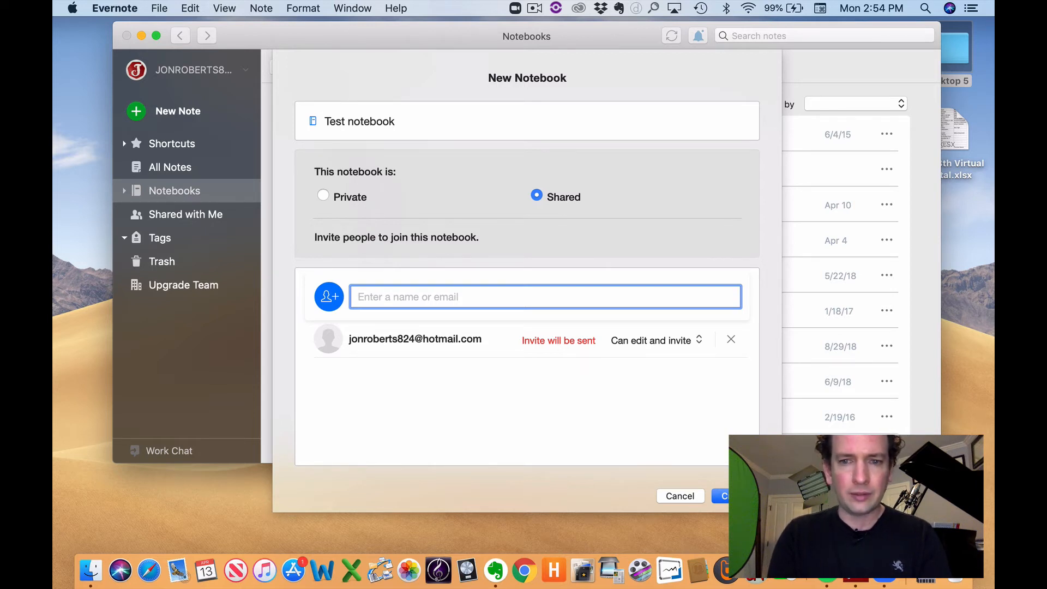
click(726, 495)
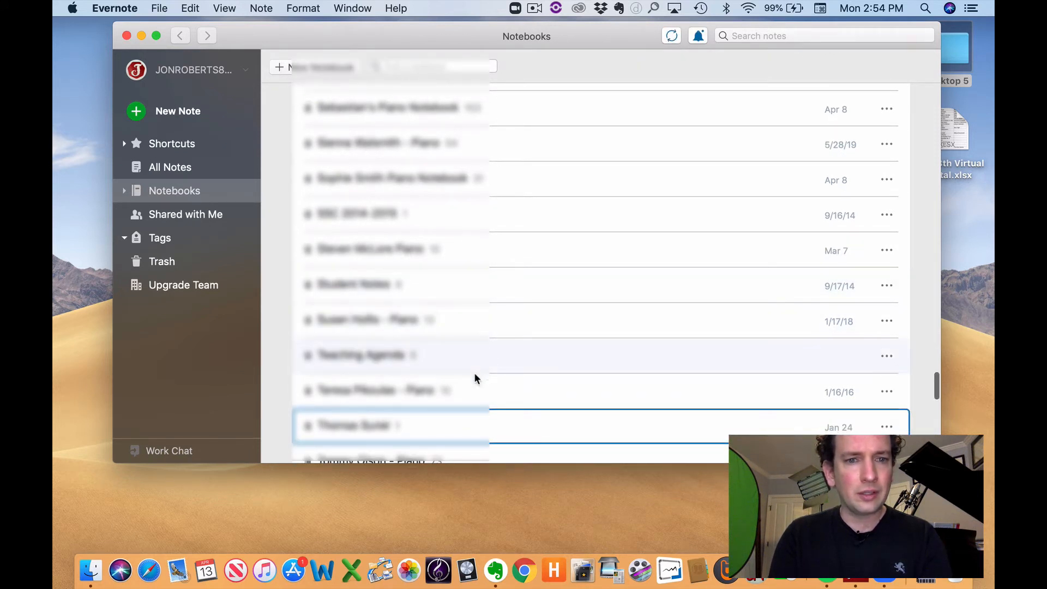
Step: Filter the notebook list by 'Test' and open the empty shared Test notebook
scroll(471, 379, up, 1)
scroll(470, 378, up, 20)
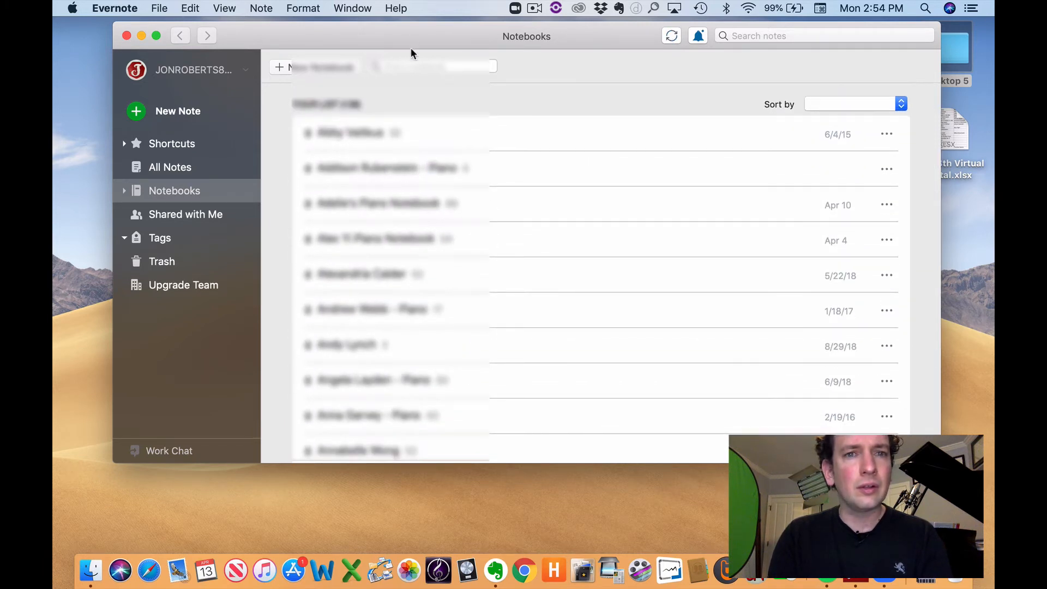
click(412, 64)
text(a)
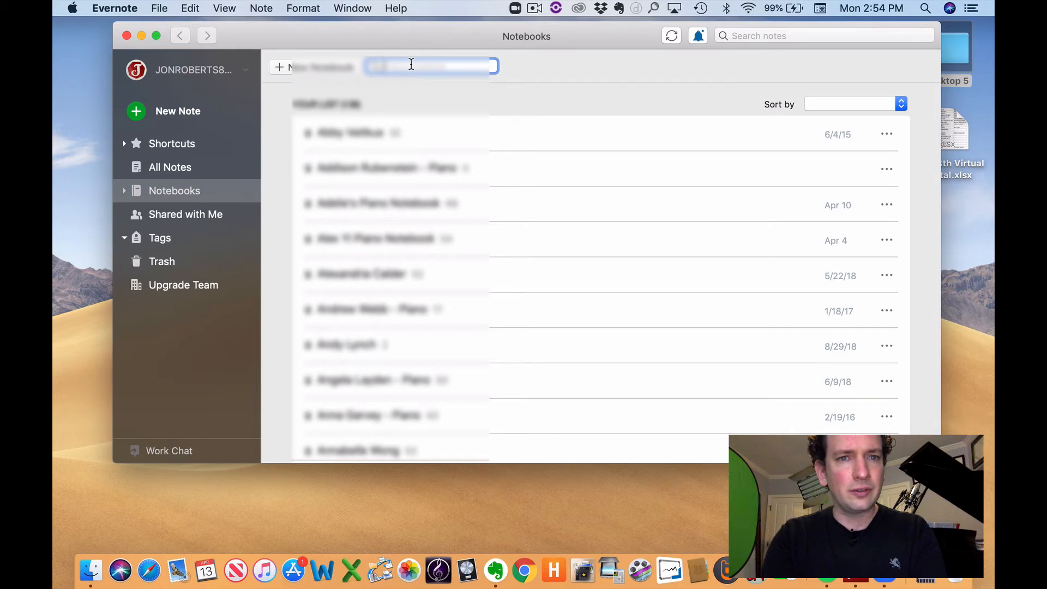
text(est)
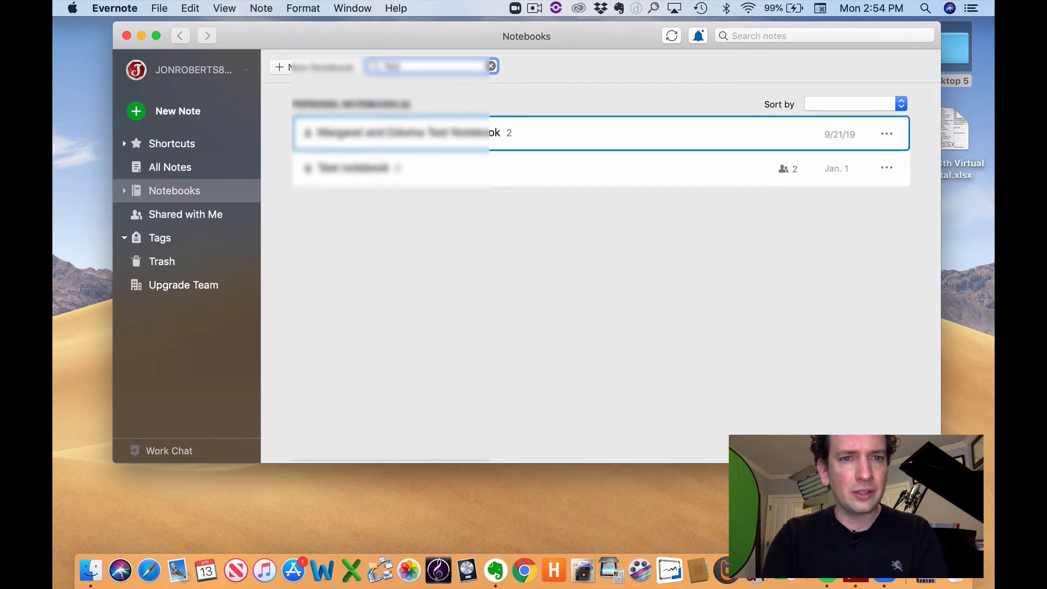
text(t)
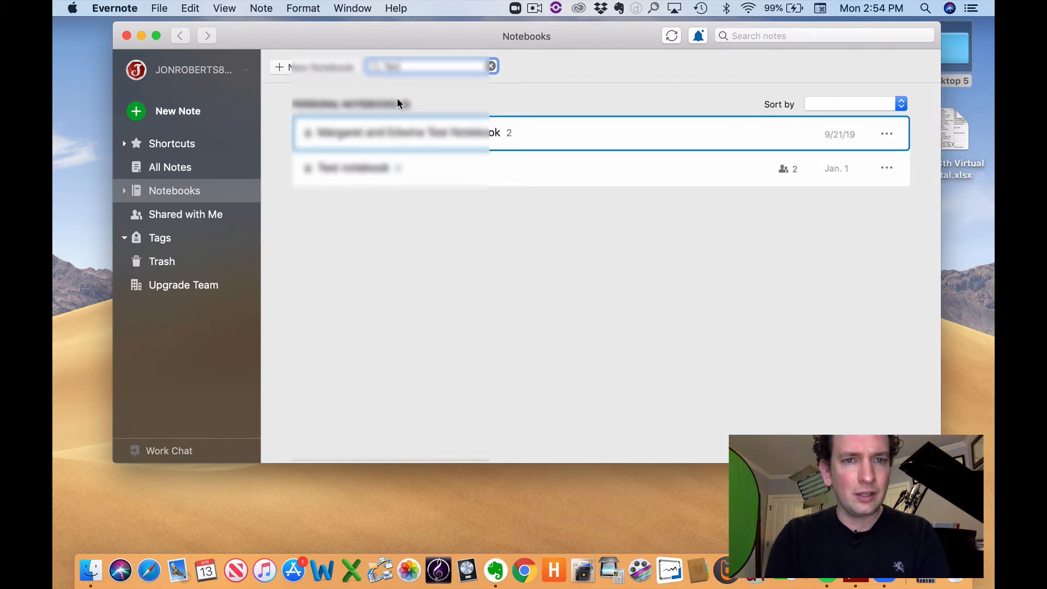
double_click(359, 158)
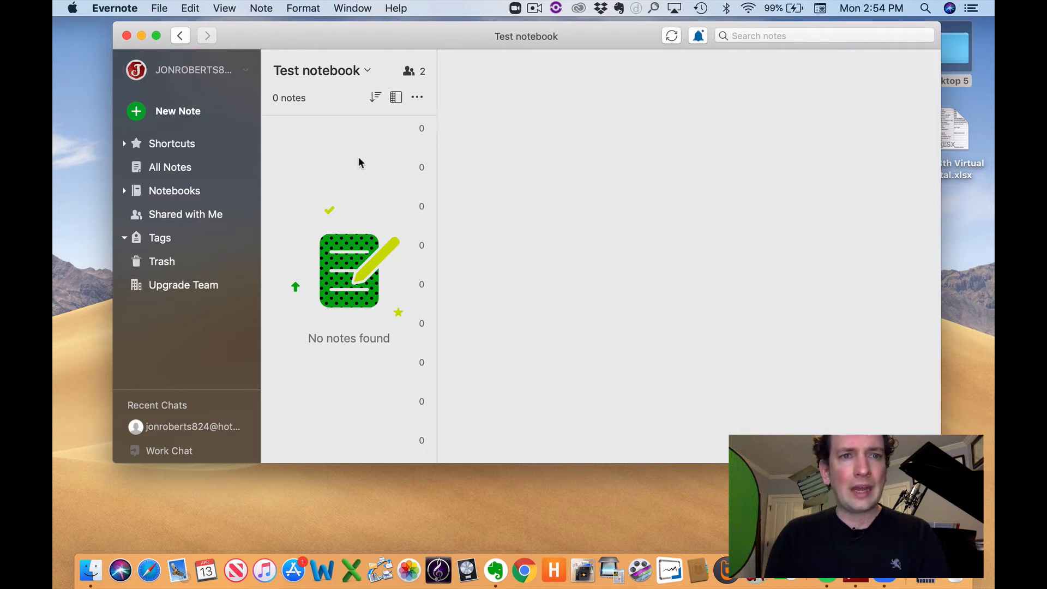
Step: Create a new note titled '4/13/20 Lesson' in Test notebook
click(185, 114)
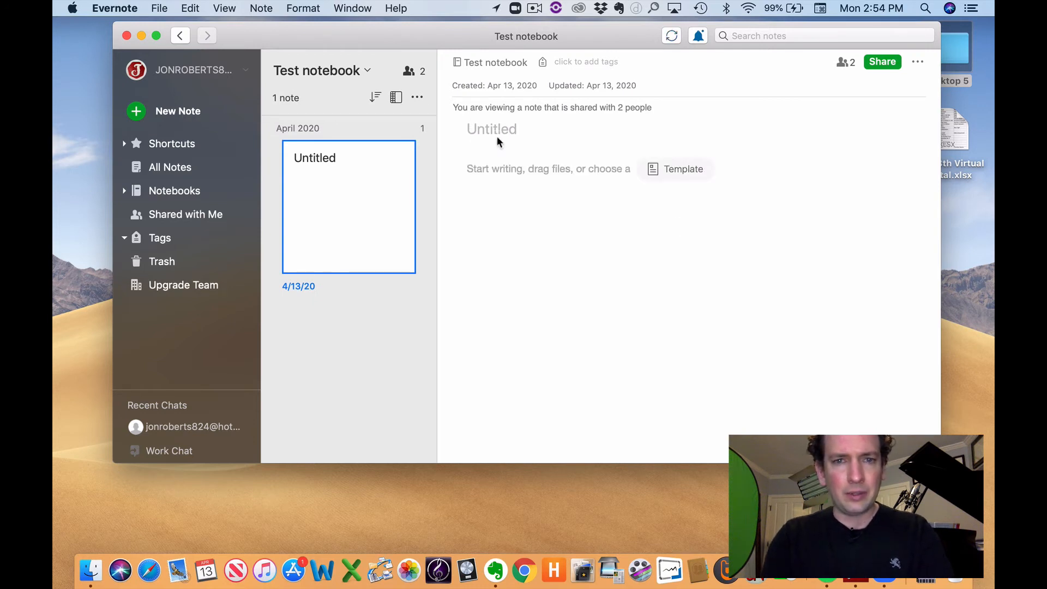
text(4/13/2)
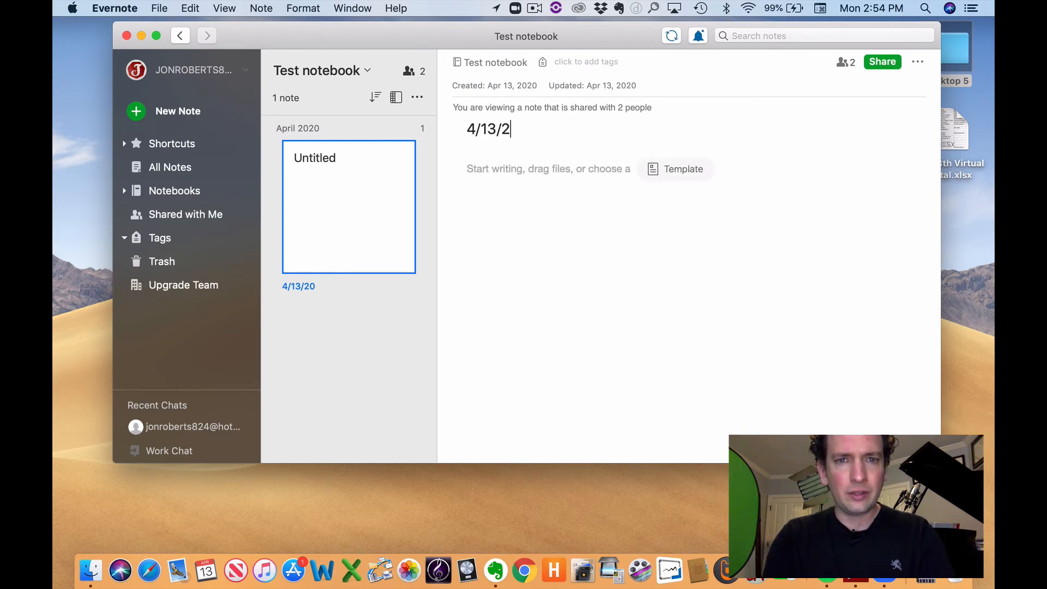
text(0 Lesson)
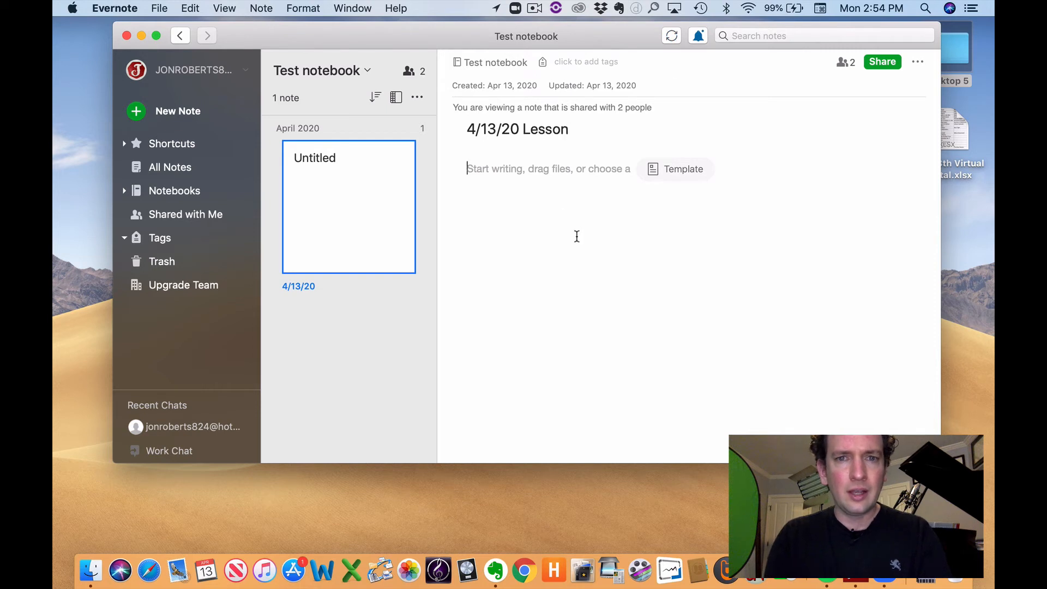
click(576, 235)
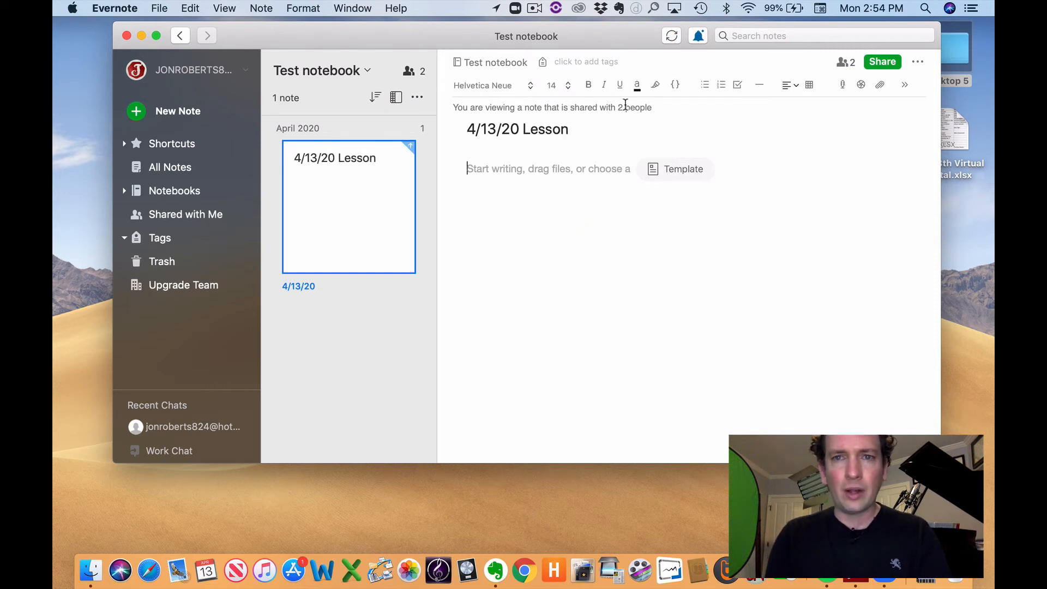
drag(620, 48, 592, 41)
Step: Type the topic lines *Scales, *Theory and *Techique in the body, then delete them
click(580, 277)
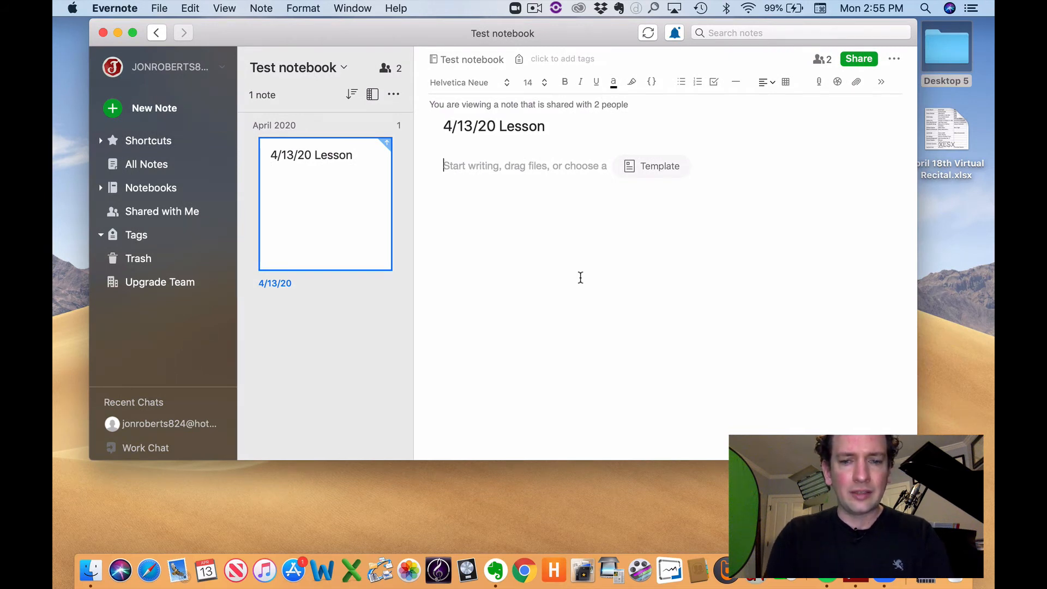
text(*Scales  )
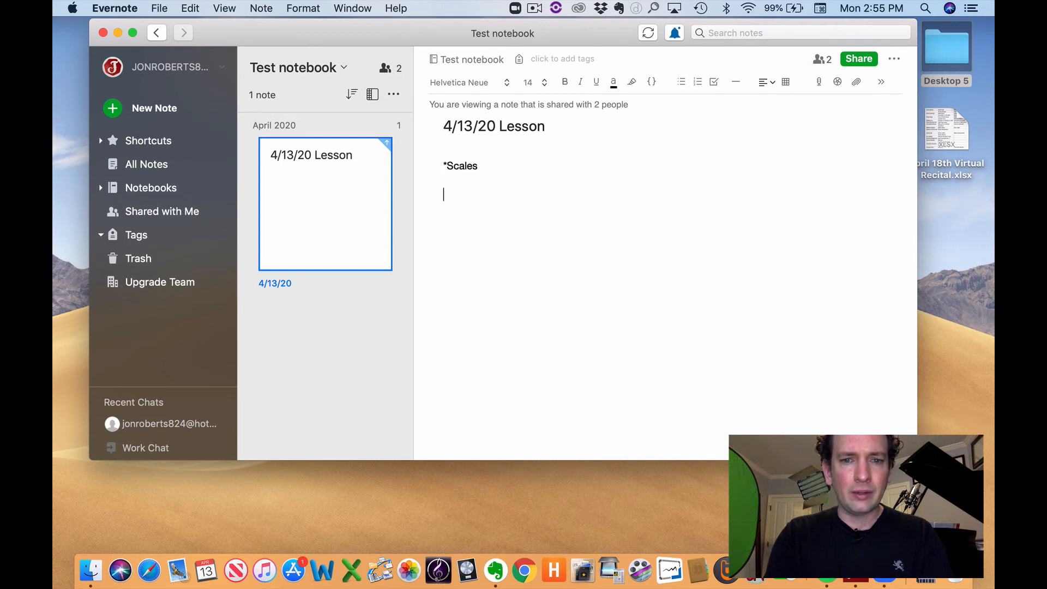
text(*Theory)
key(Return)
key(Return)
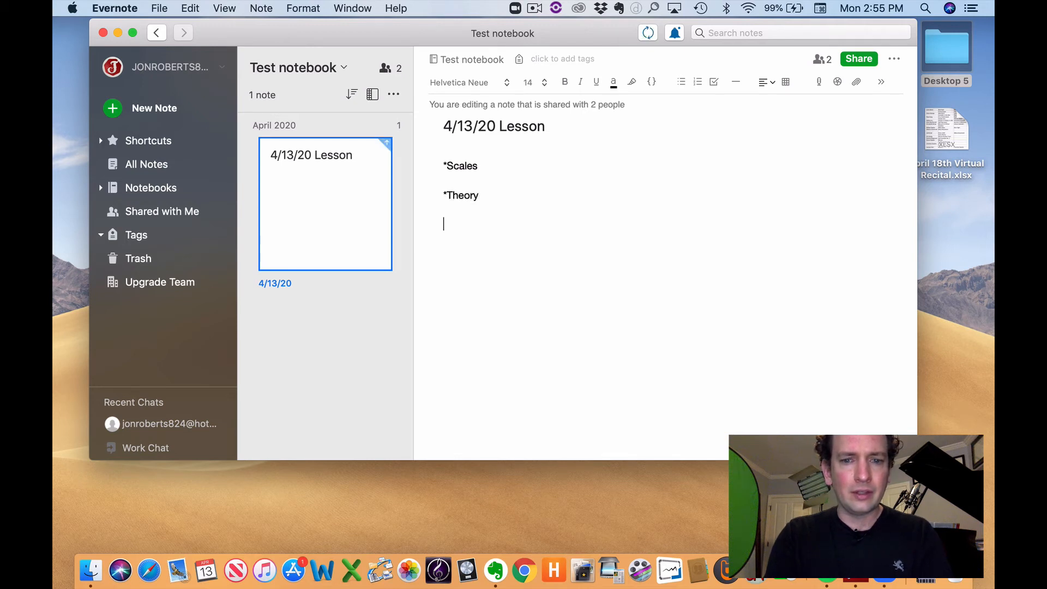
text(*Techique)
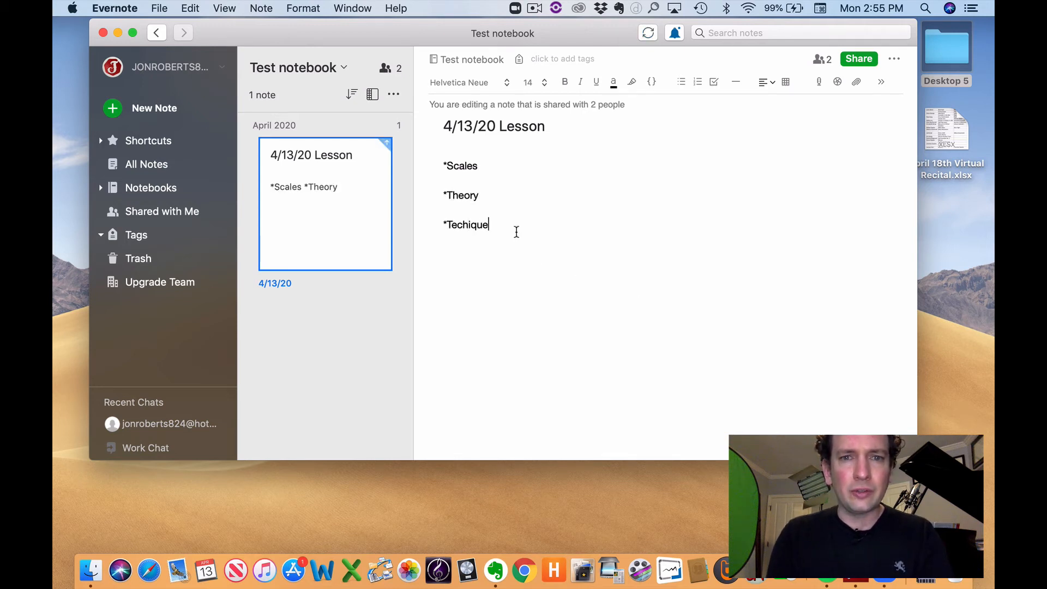
drag(514, 229, 435, 154)
key(BackSpace)
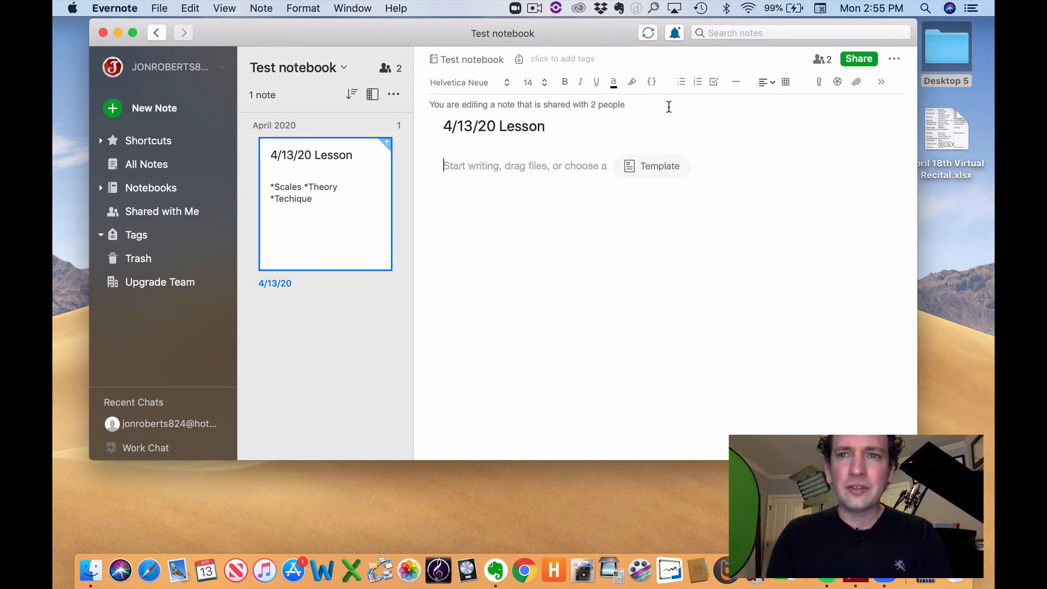
Step: Leave the font at Helvetica Neue 14 and insert an empty to-do checkbox line
click(528, 82)
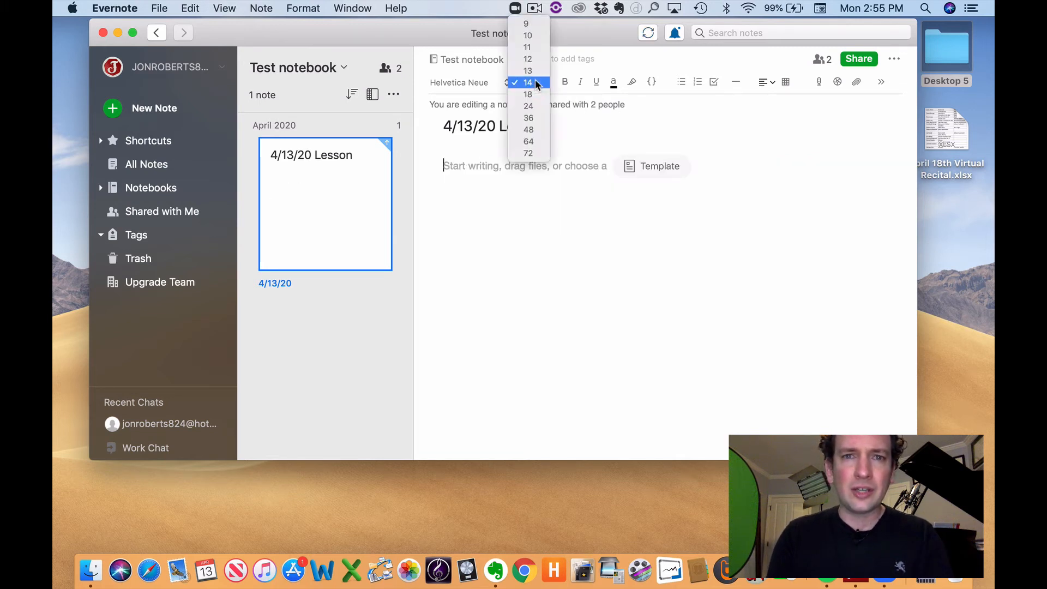
click(499, 86)
click(499, 86)
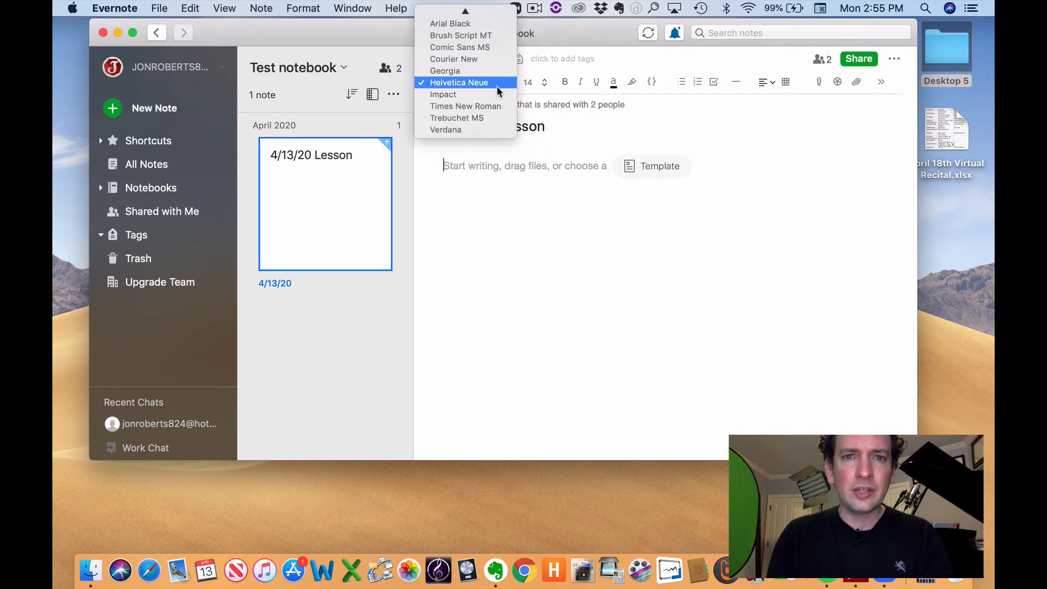
click(605, 117)
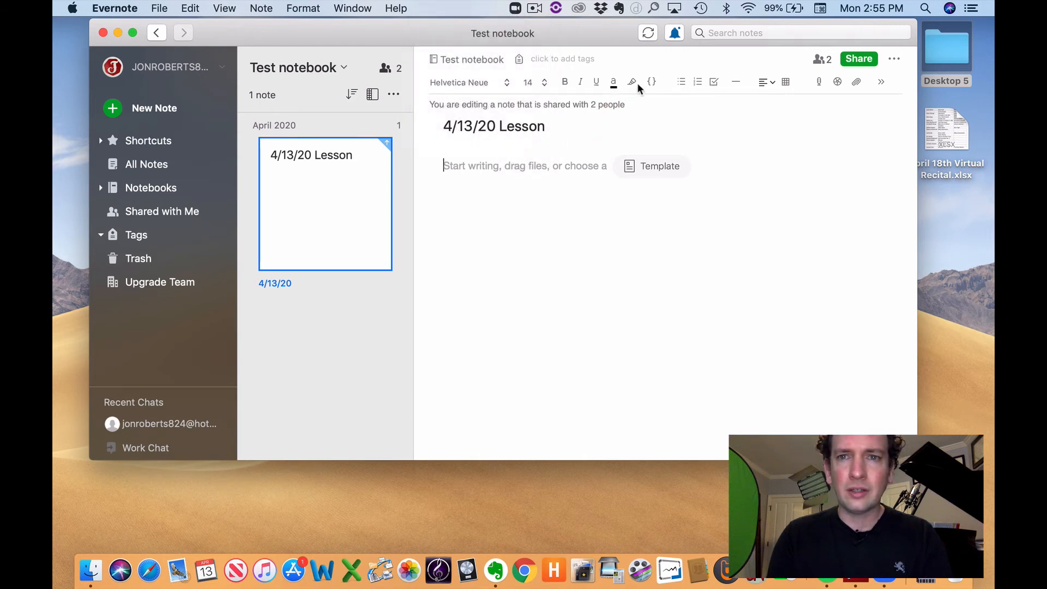
click(714, 82)
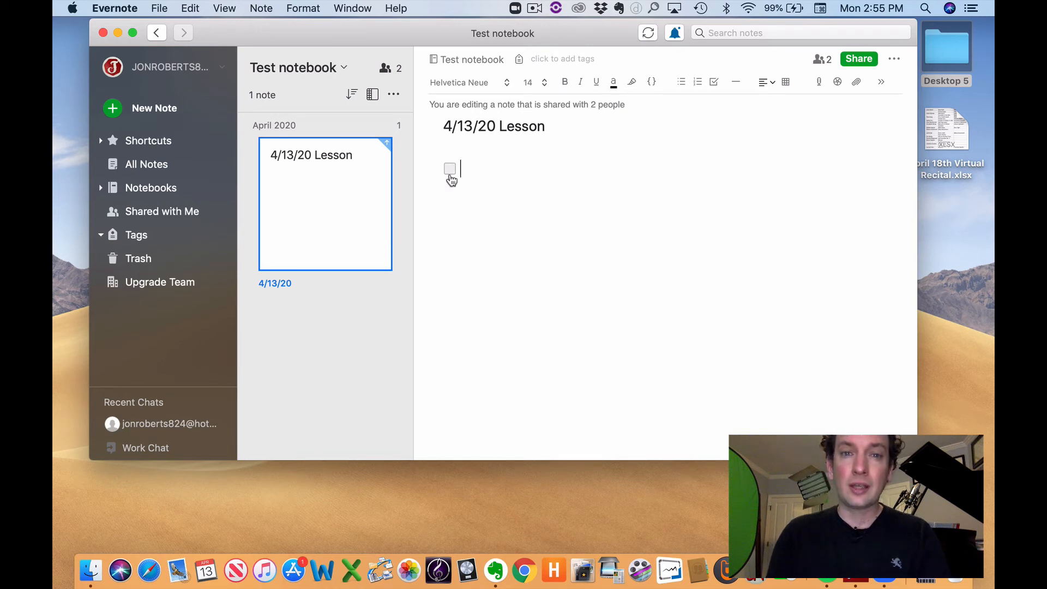
Step: Tick and untick the to-do checkbox, delete it, and bring up the audio recorder
click(450, 171)
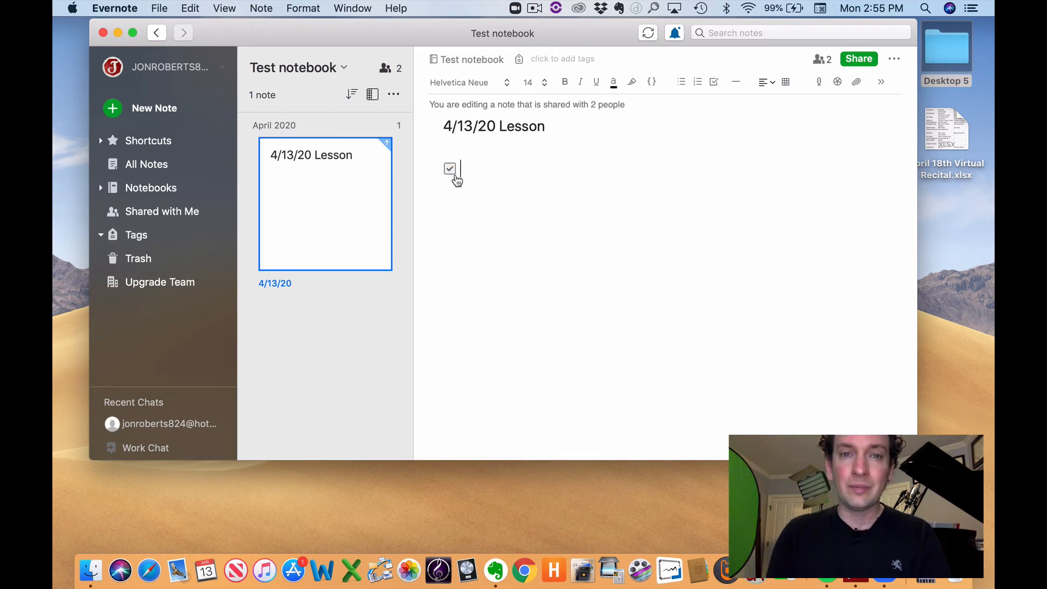
click(450, 171)
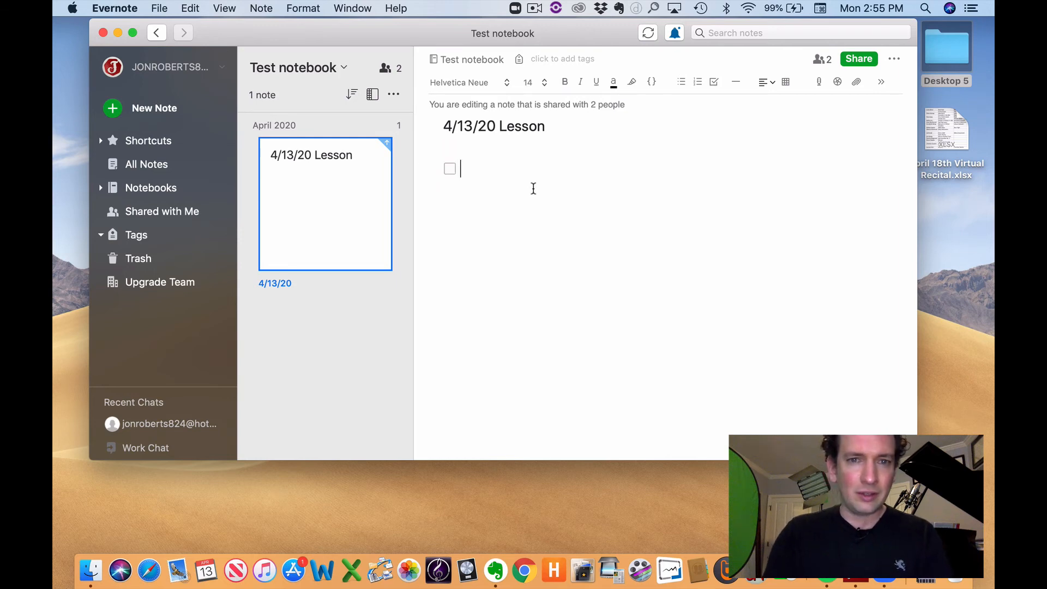
key(BackSpace)
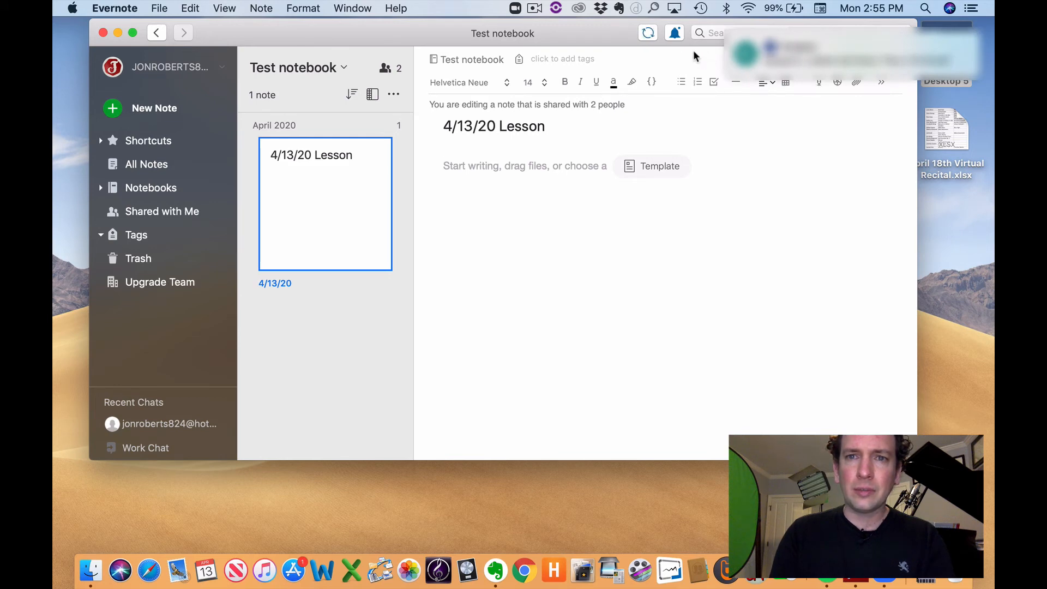
drag(612, 37, 578, 77)
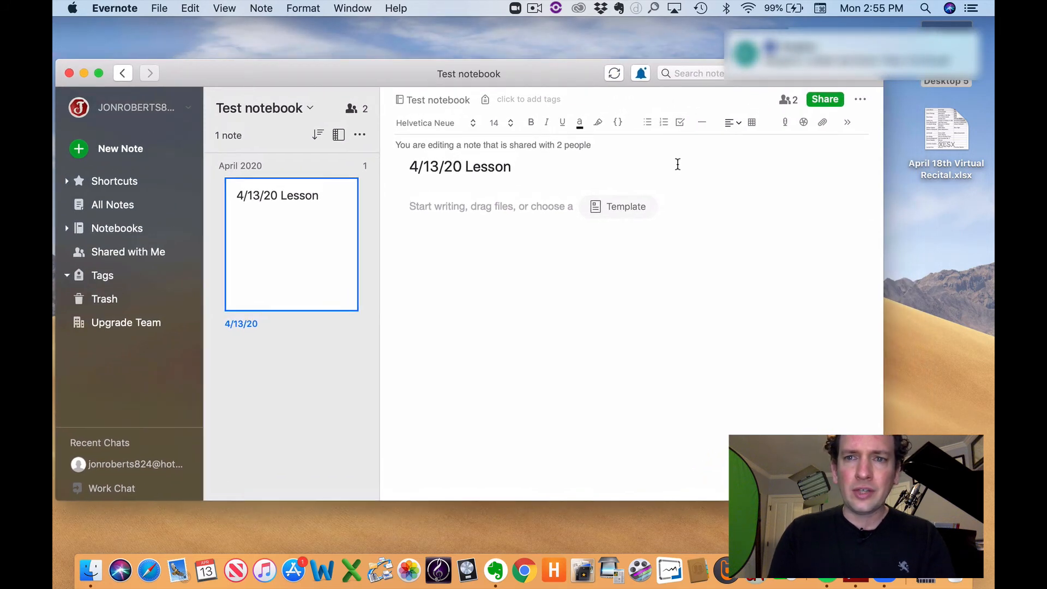
click(786, 123)
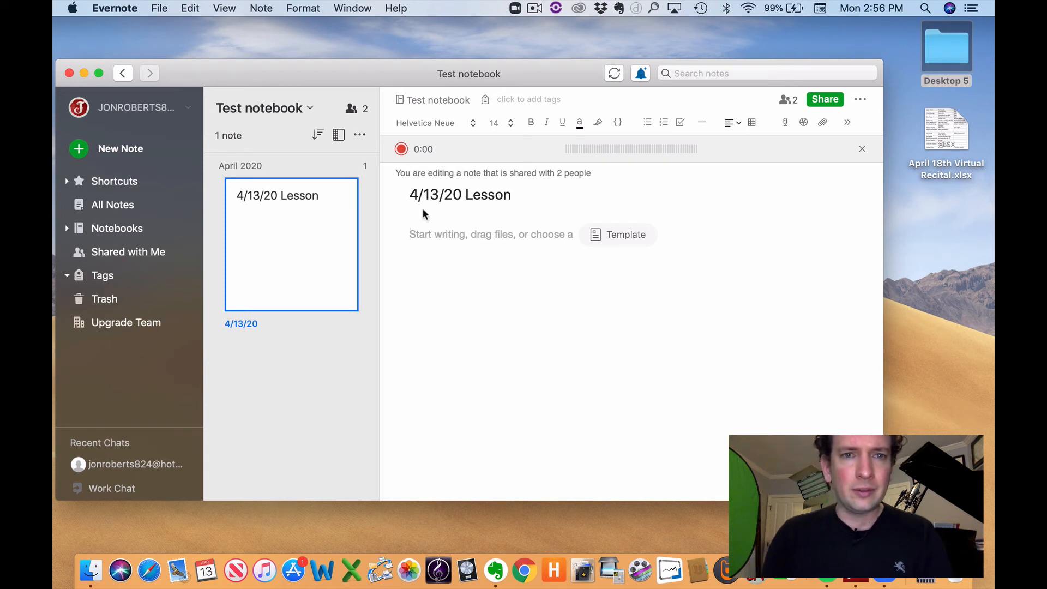
Step: Record a short WAV clip, play it back, and delete it from the note
click(402, 149)
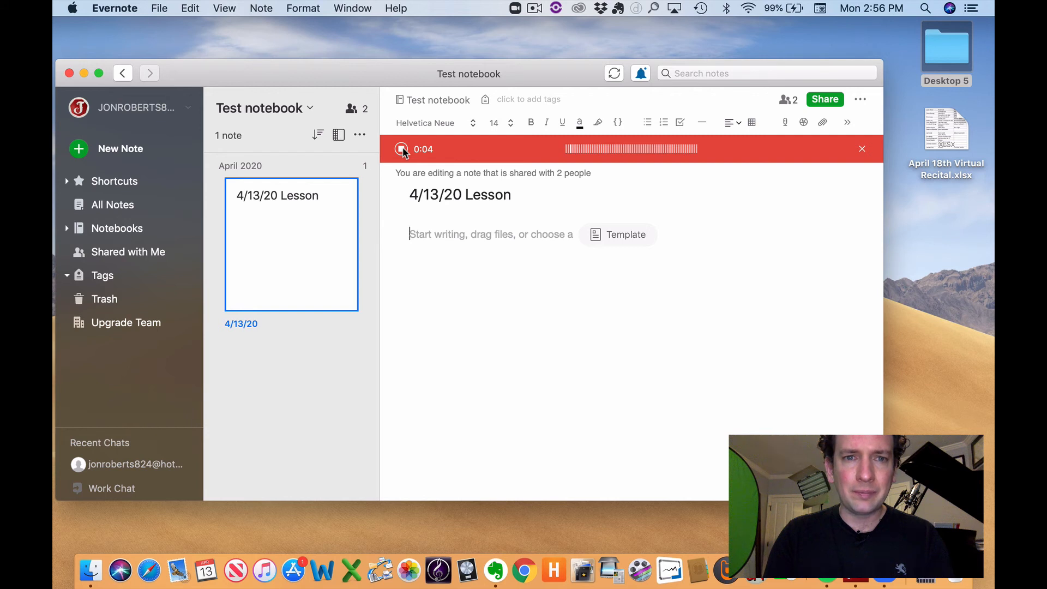
click(402, 149)
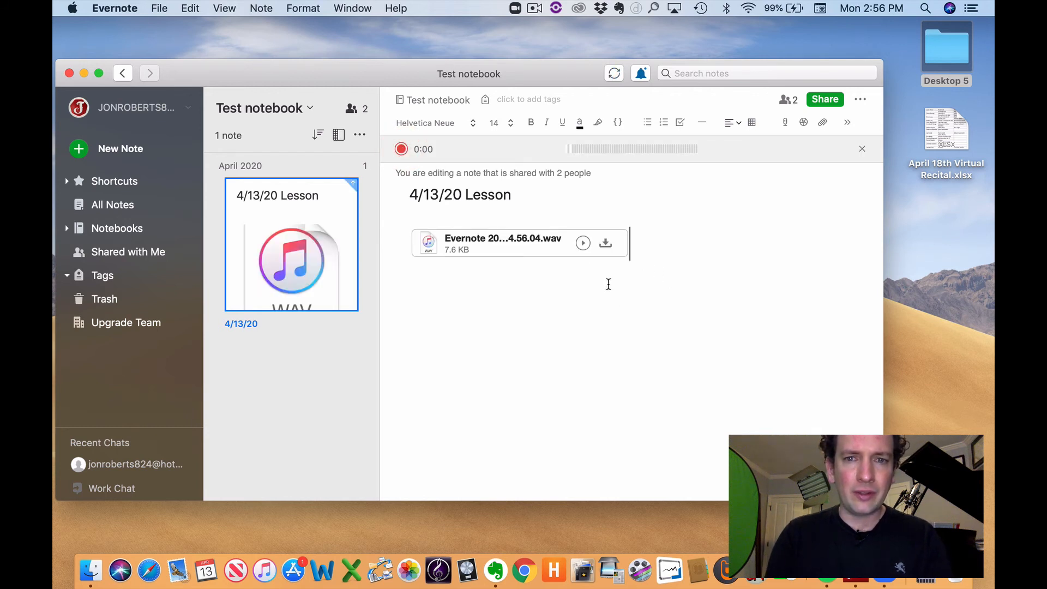
click(583, 244)
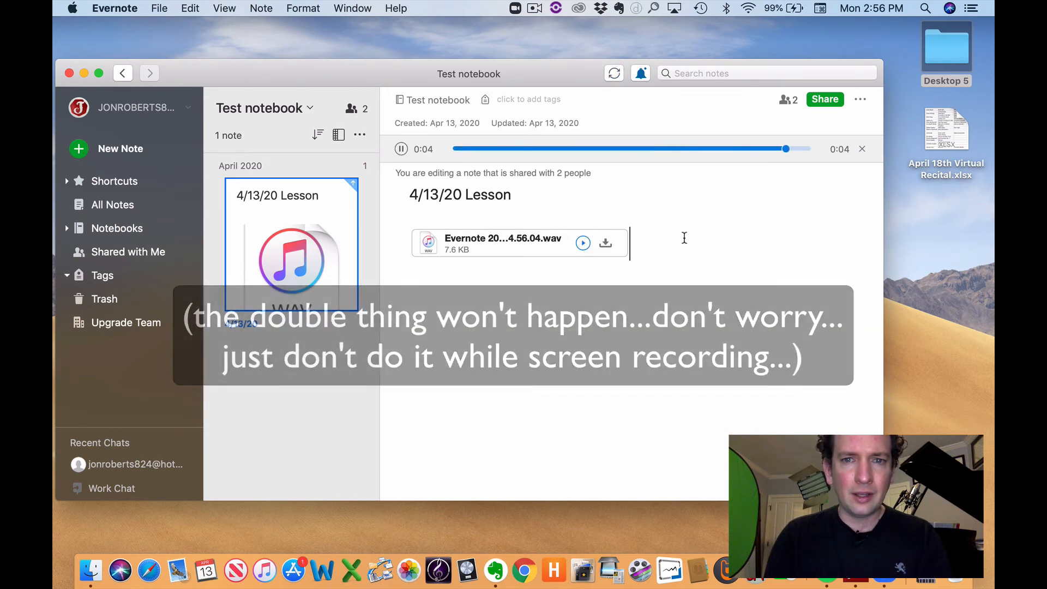
click(711, 241)
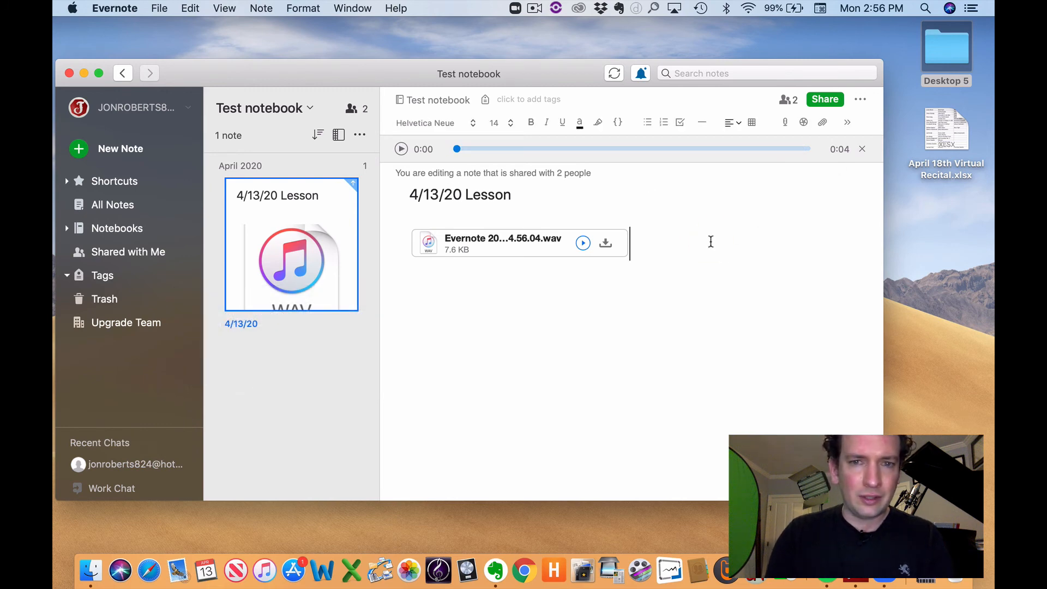
key(Left)
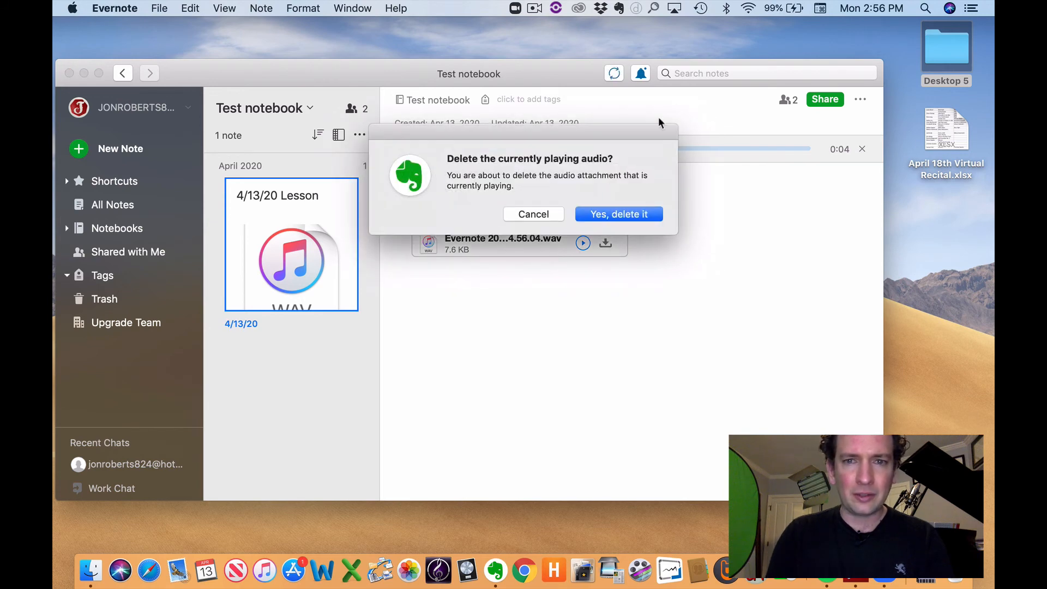
click(620, 214)
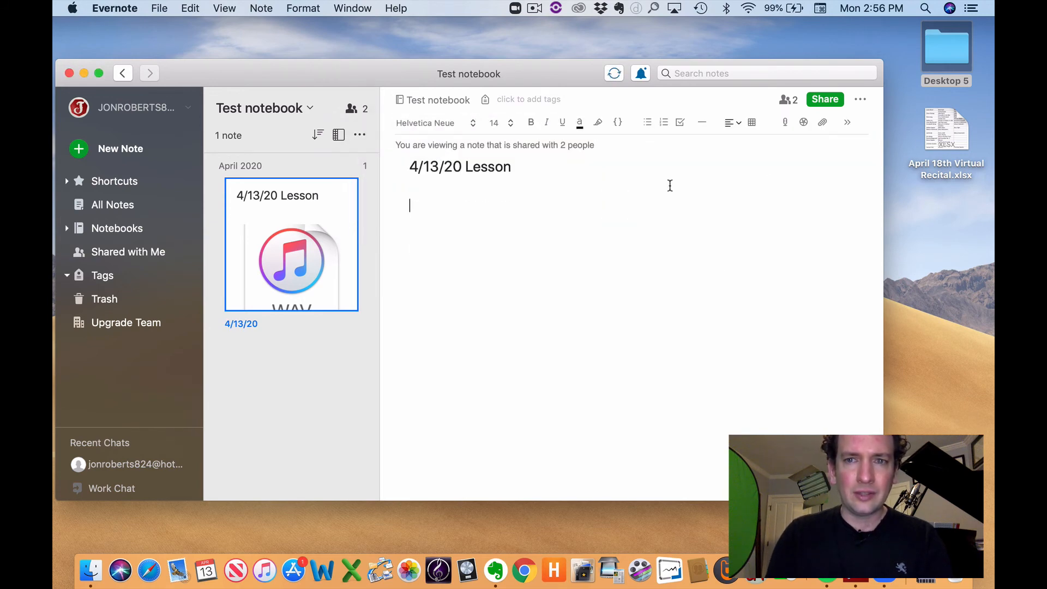
click(823, 125)
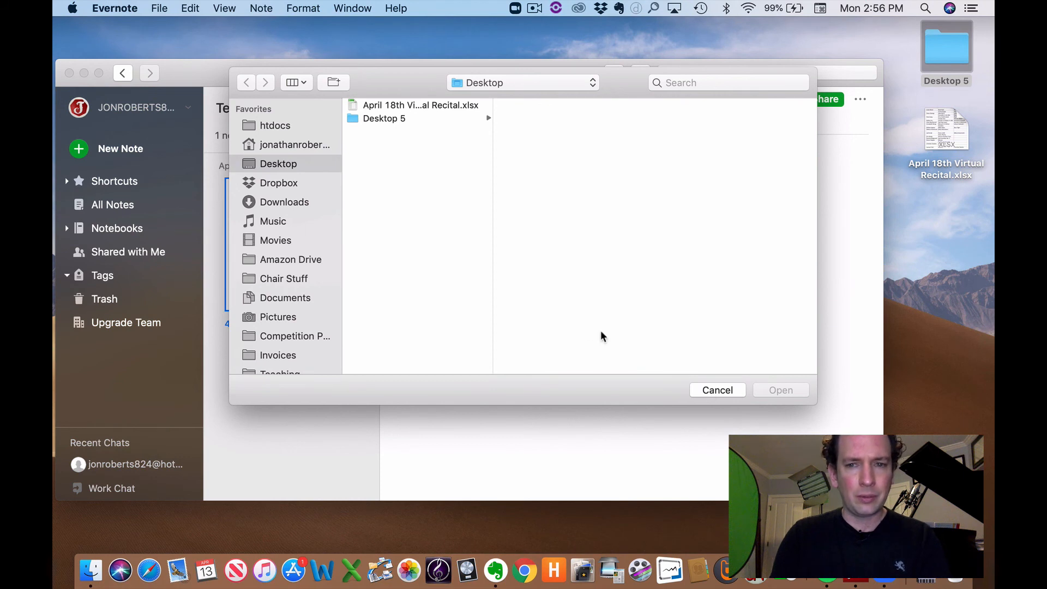
Step: Cancel the file chooser without attaching anything
click(710, 389)
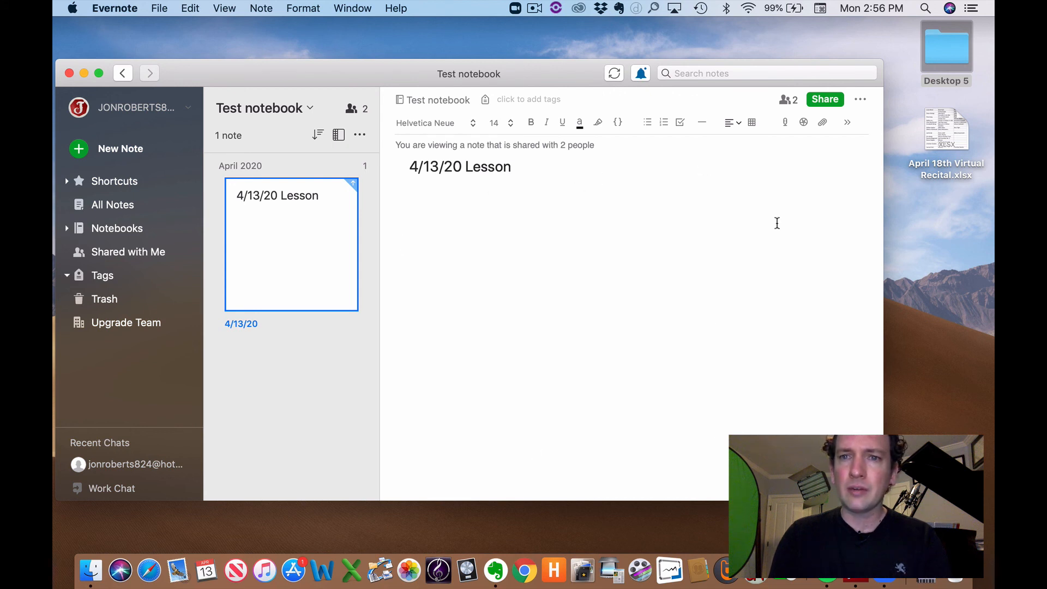
Step: Insert a 4x4 table and undo it, then show and dismiss the extra tools menu
click(752, 123)
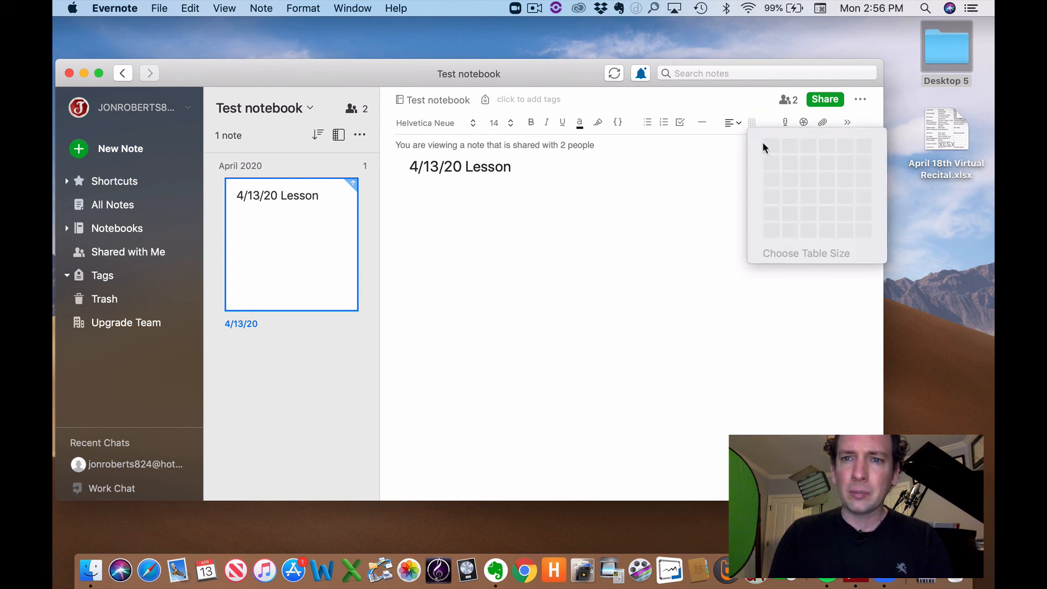
click(823, 196)
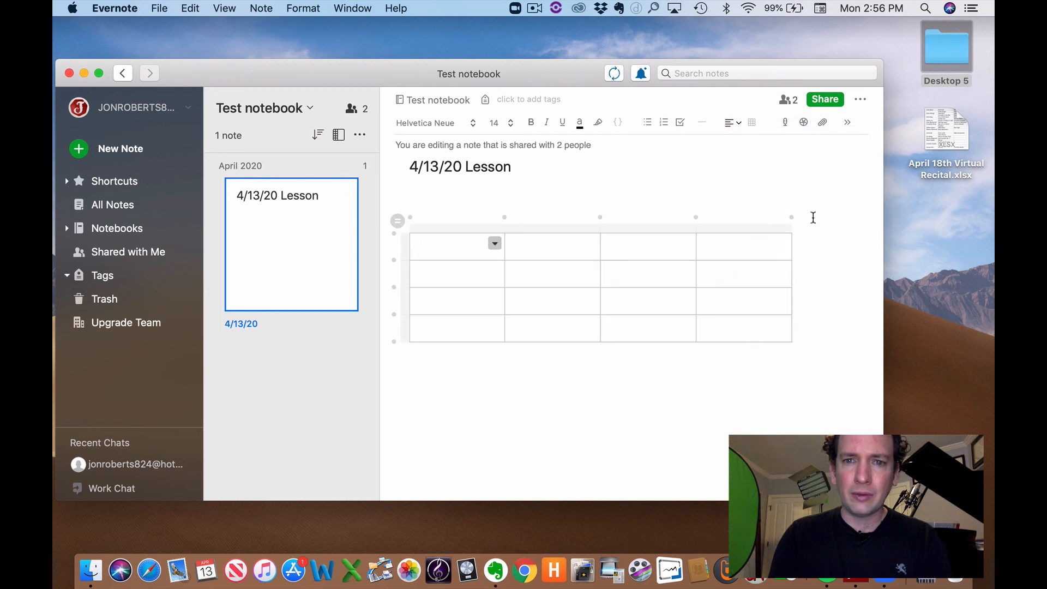
key(super+z)
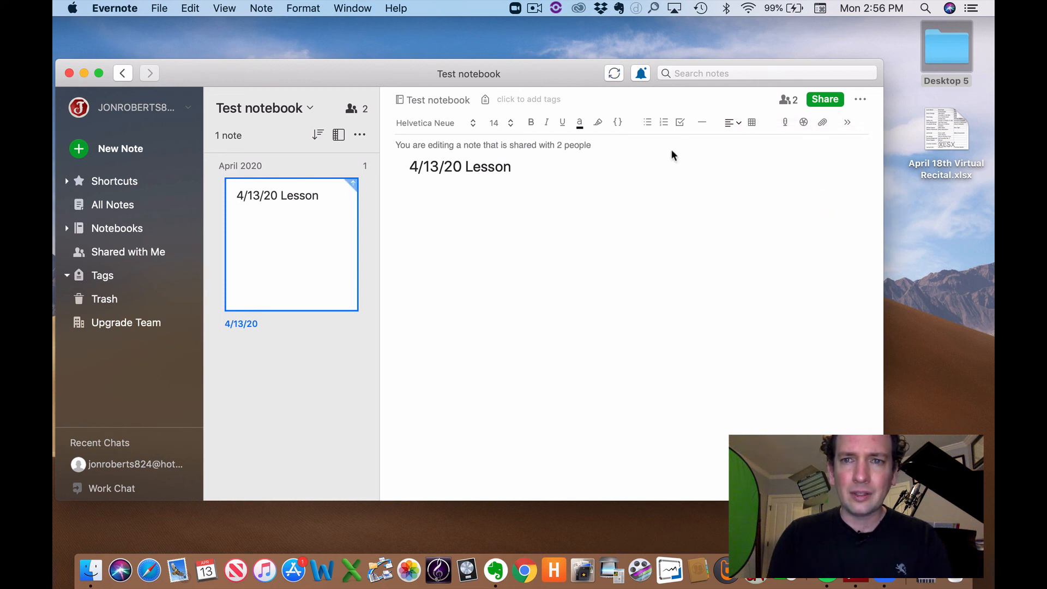
click(847, 125)
click(784, 159)
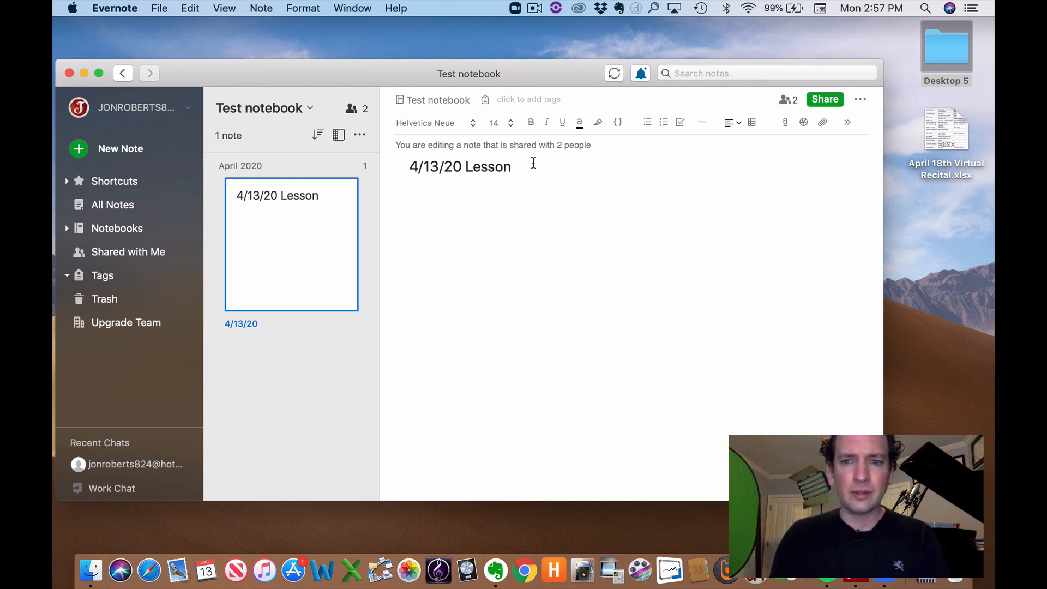
Step: Clear the note title '4/13/20 Lesson' so the note shows as Untitled
click(534, 164)
key(super+a)
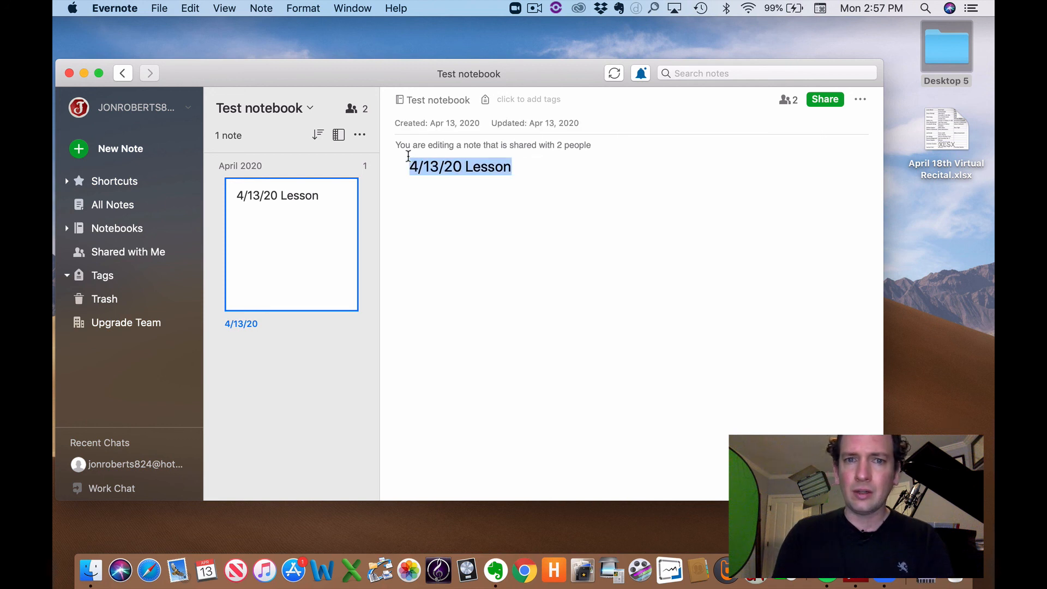
key(BackSpace)
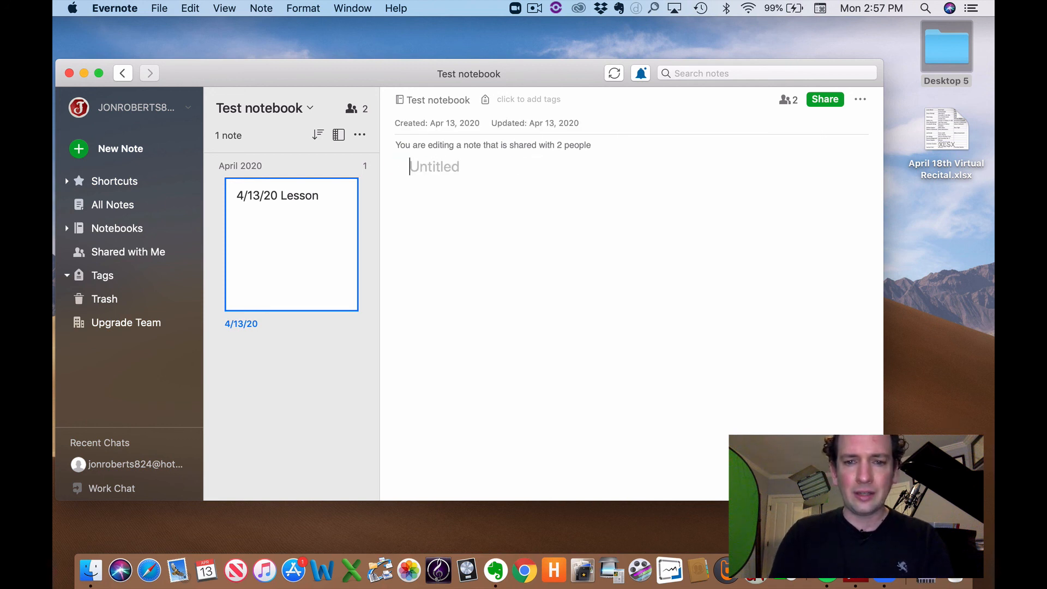